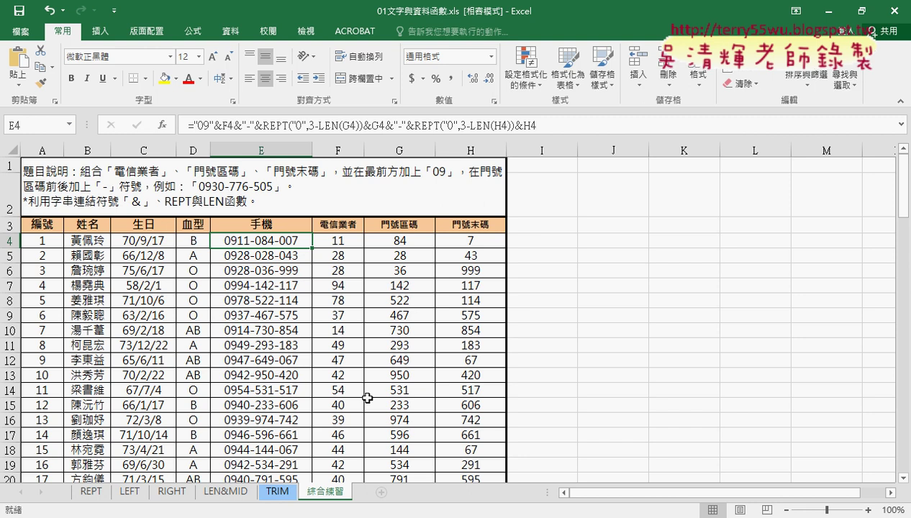
Read the TEXT function's description in the function browser without inserting anything
click(619, 224)
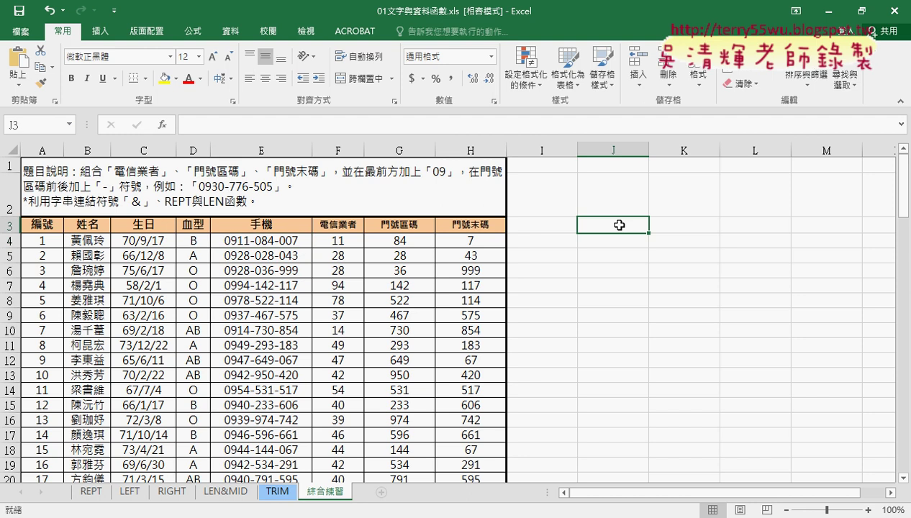
click(164, 125)
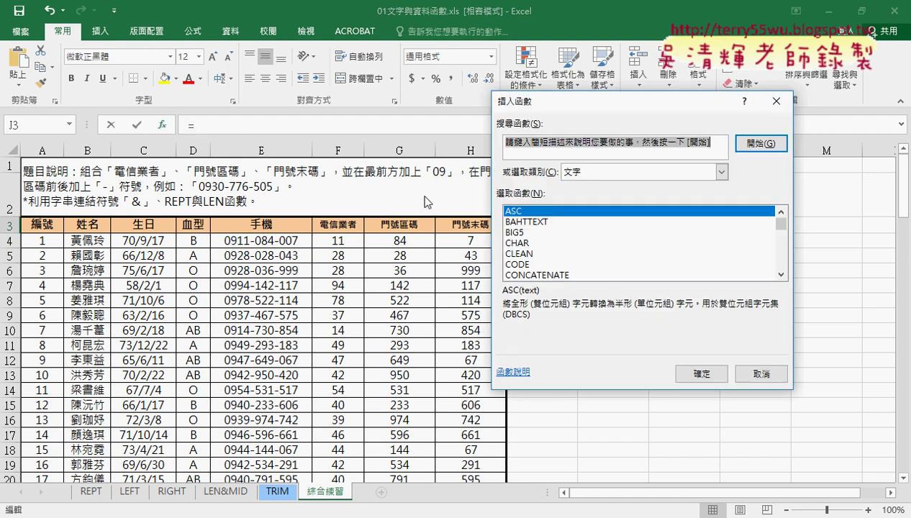
drag(782, 223, 781, 265)
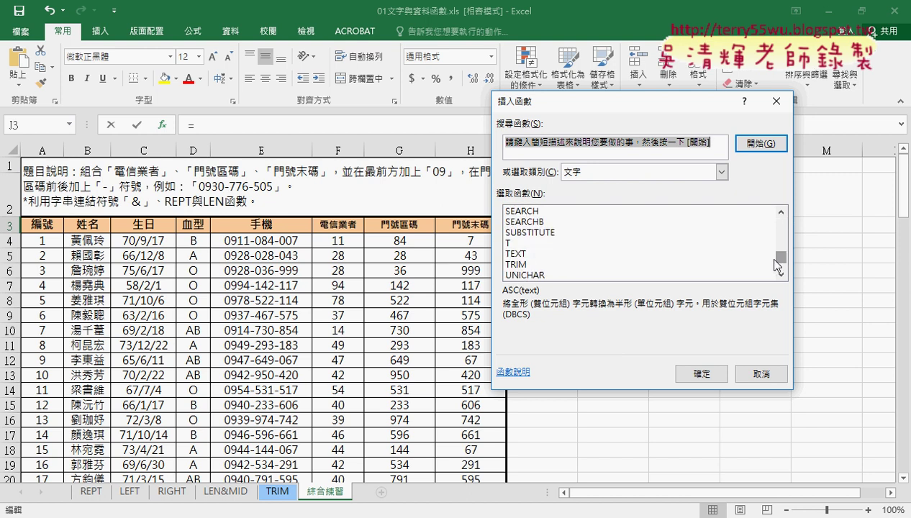
click(523, 255)
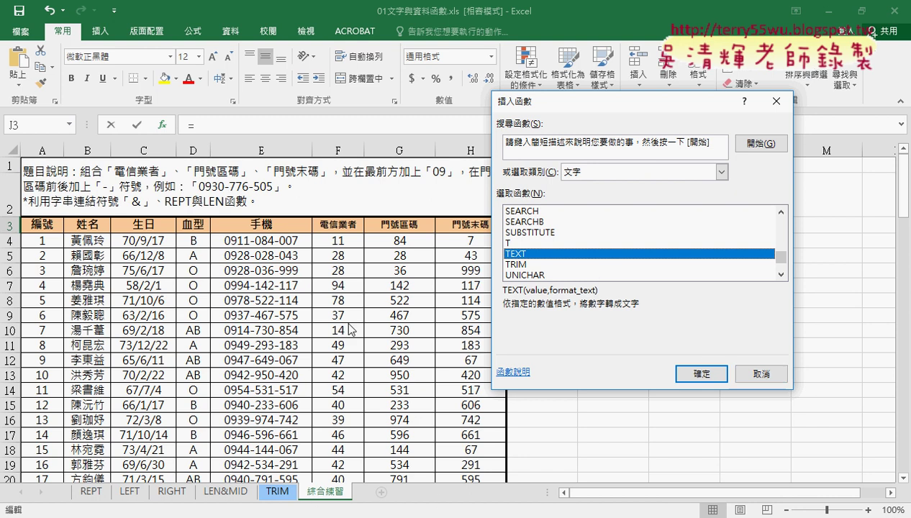
click(775, 380)
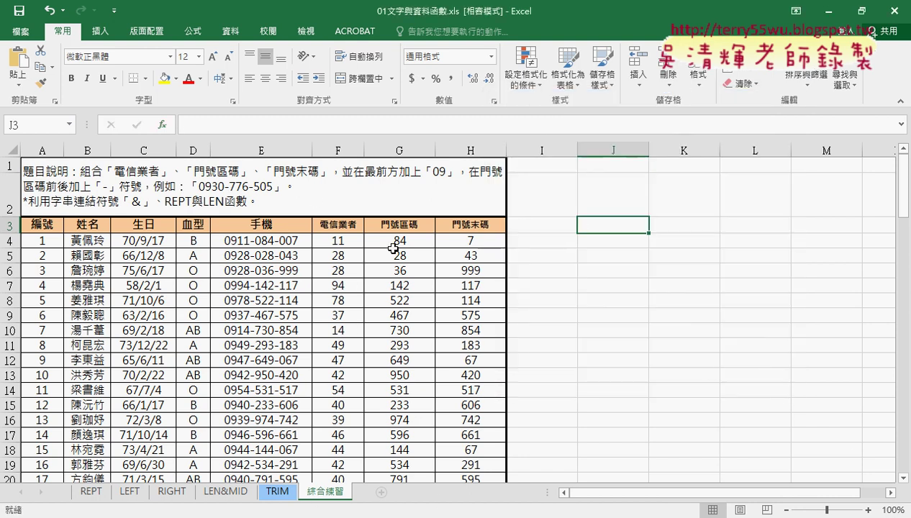
click(276, 242)
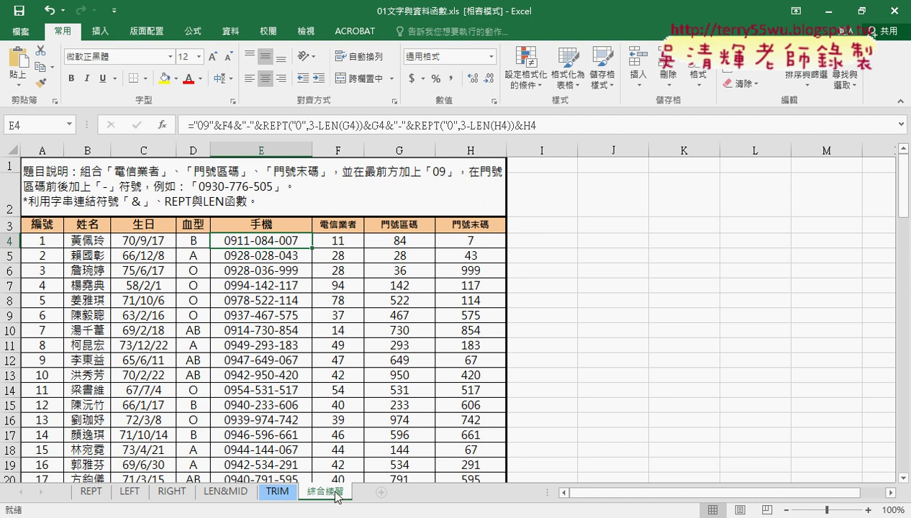
Drop a copy of the 綜合練習 sheet right after the original
drag(337, 497, 393, 495)
mouse_move(392, 495)
mouse_down()
mouse_move(328, 497)
mouse_move(421, 495)
mouse_up()
mouse_move(421, 495)
mouse_down()
mouse_move(376, 460)
mouse_move(369, 485)
mouse_up()
drag(369, 484, 369, 486)
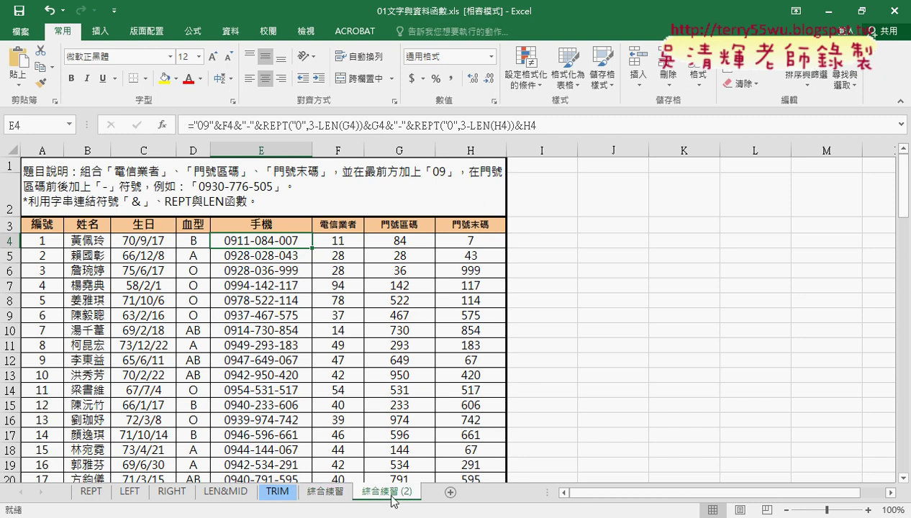
click(319, 495)
click(371, 494)
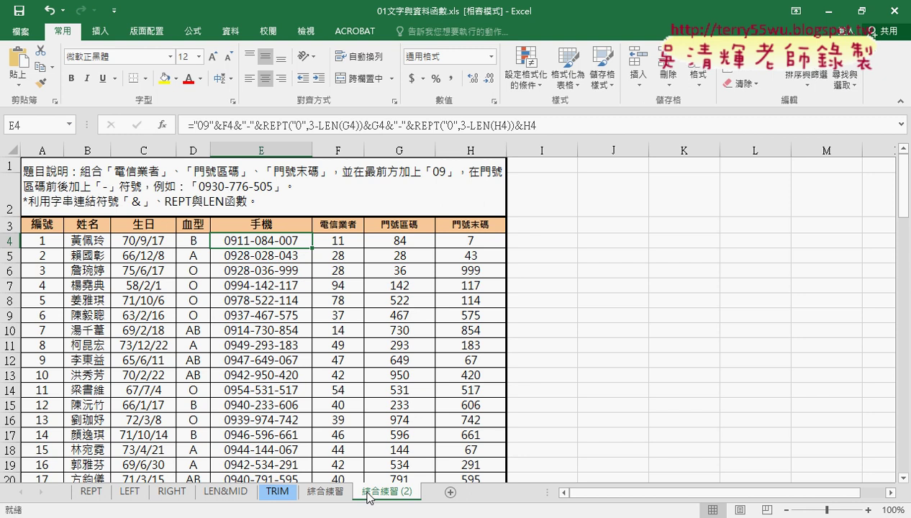
click(321, 495)
click(386, 495)
Rename the copied sheet from 綜合練習 (2) to 綜合練習 (TEXT)
double_click(400, 492)
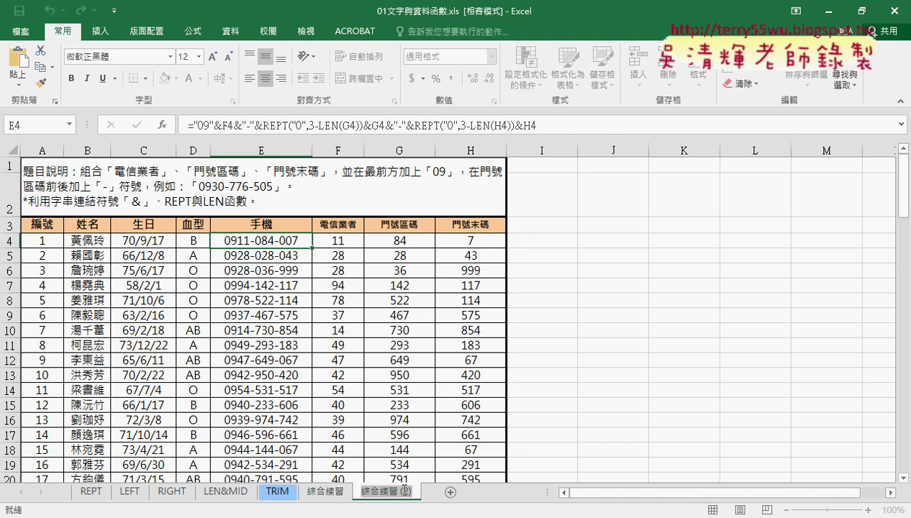
click(405, 491)
key(BackSpace)
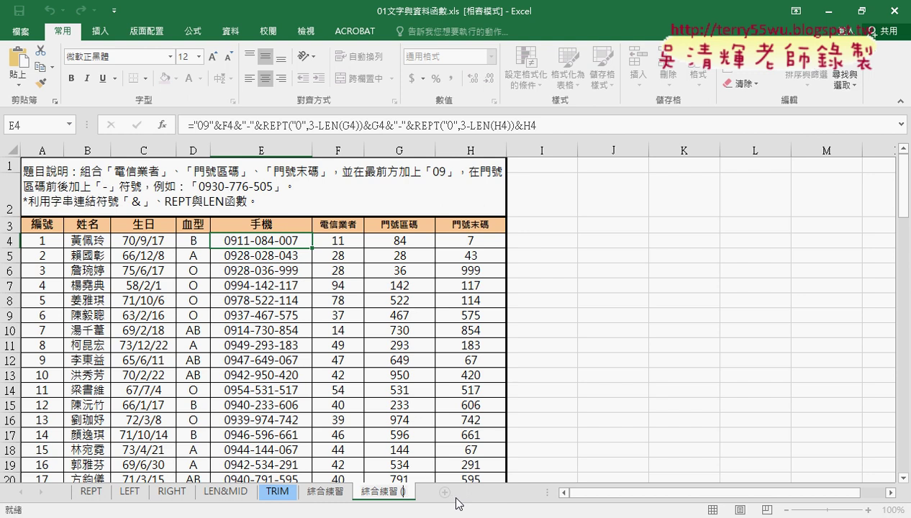
text(TEX)
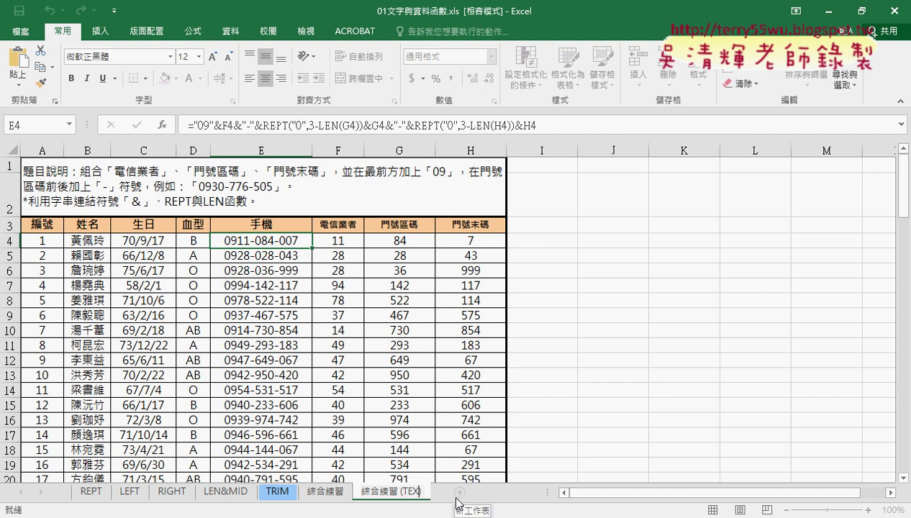
text(T)
key(Return)
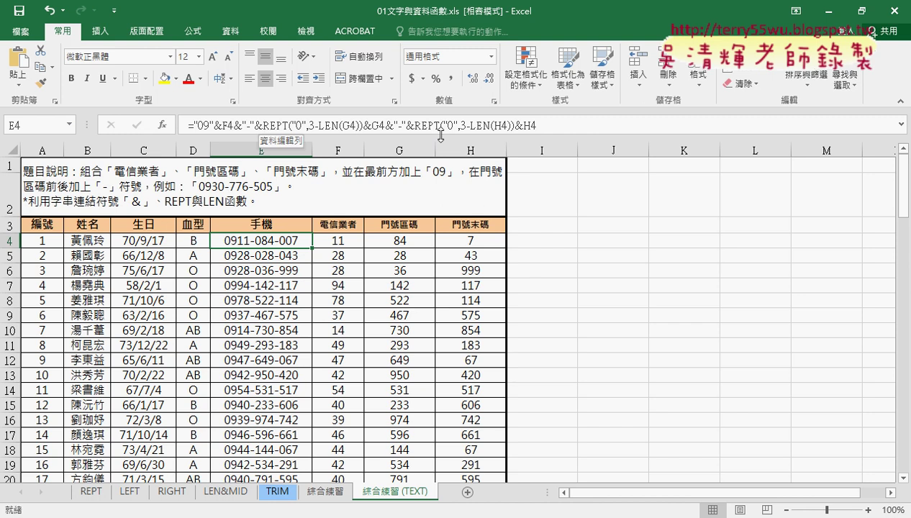
Give cell G4 the custom number format 000 so 84 displays as 084
click(413, 239)
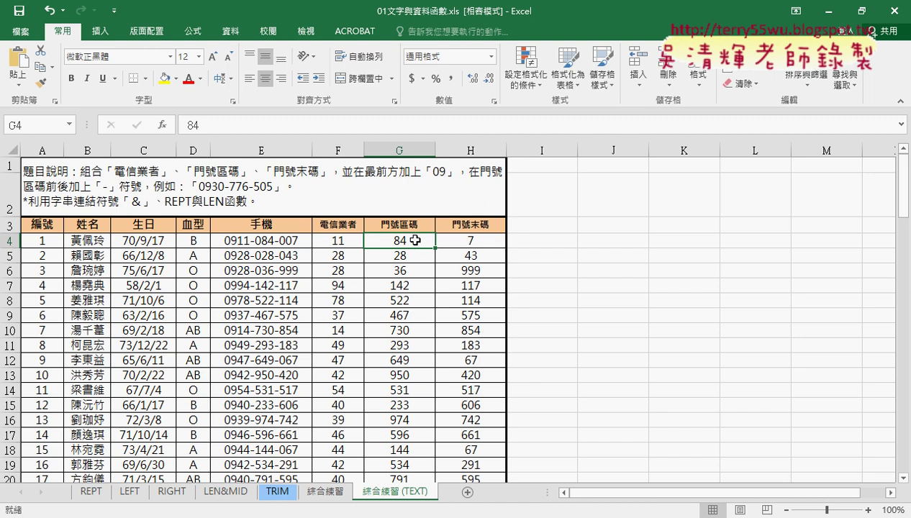
right_click(415, 243)
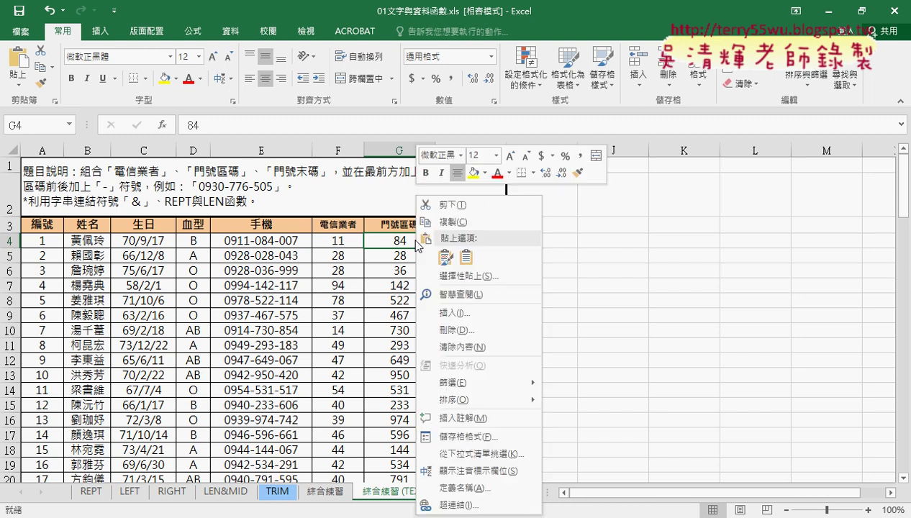
click(465, 439)
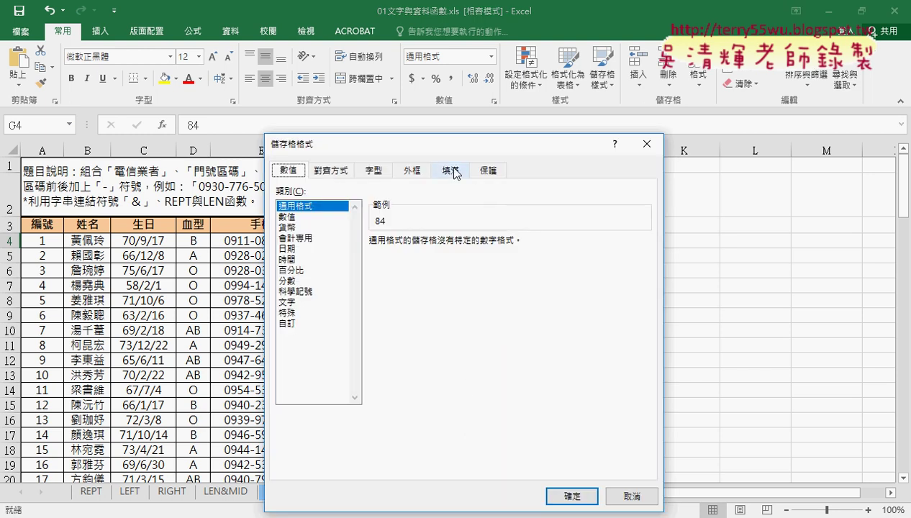
mouse_move(469, 151)
mouse_down()
mouse_move(522, 143)
mouse_move(667, 75)
mouse_up()
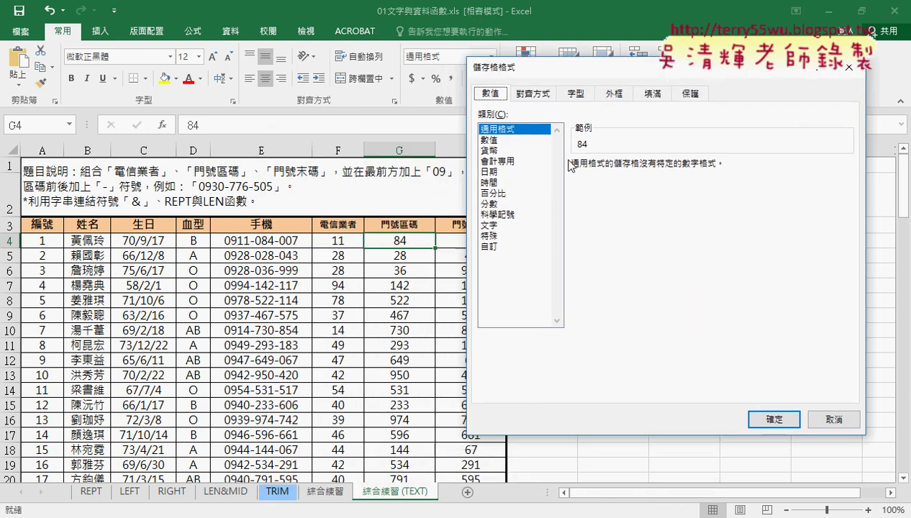
click(493, 247)
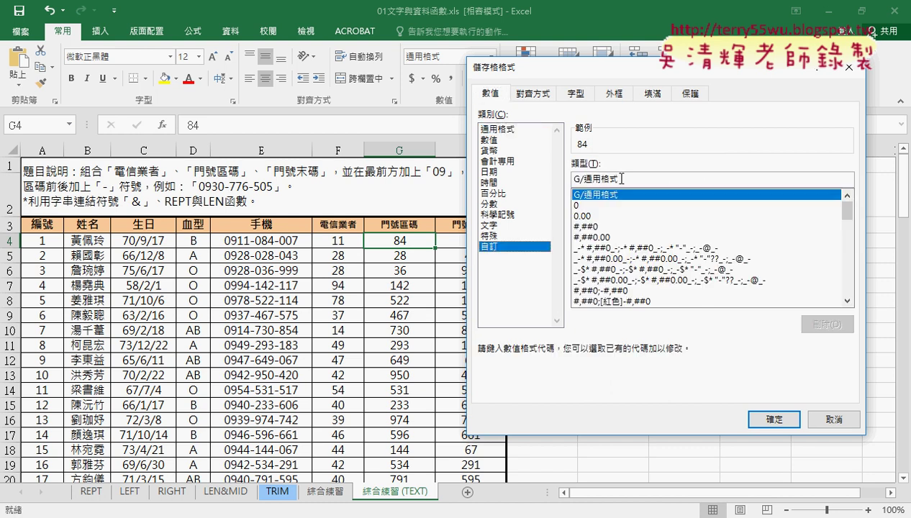
drag(621, 178, 568, 179)
text(0)
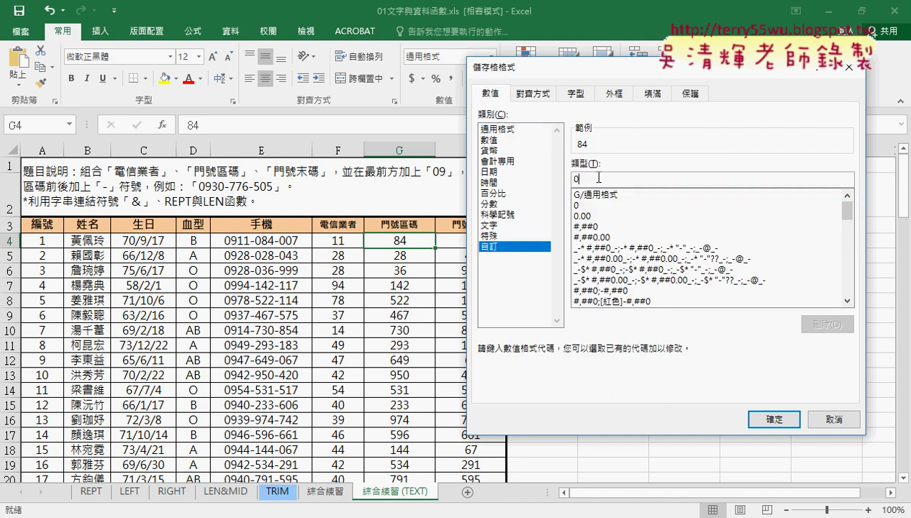
text(00)
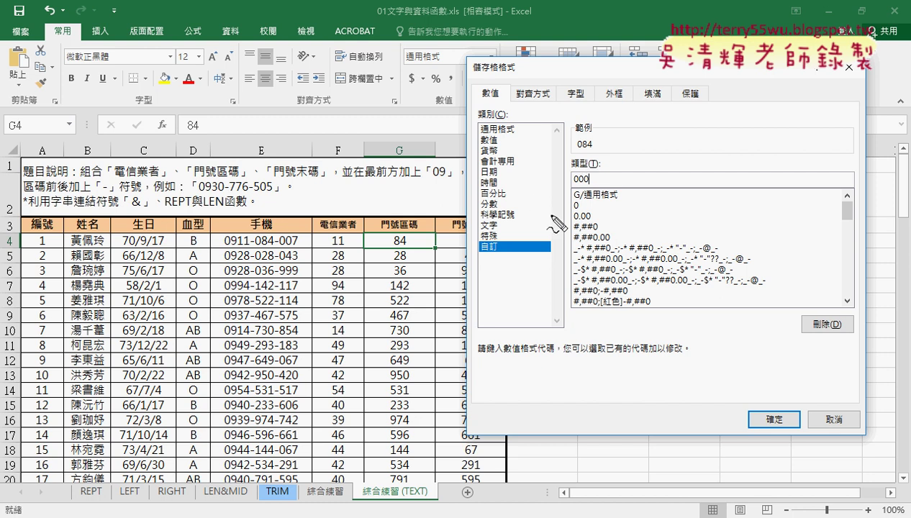
drag(573, 186, 586, 183)
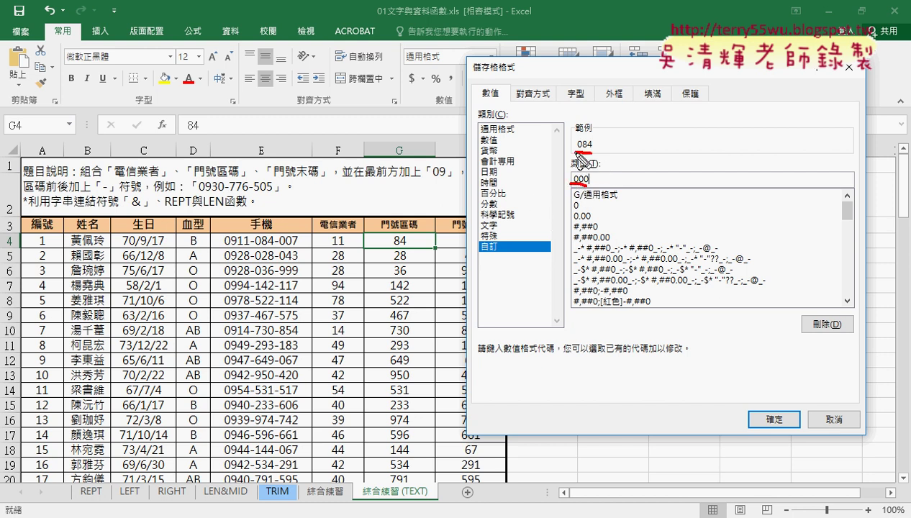
drag(576, 148, 601, 154)
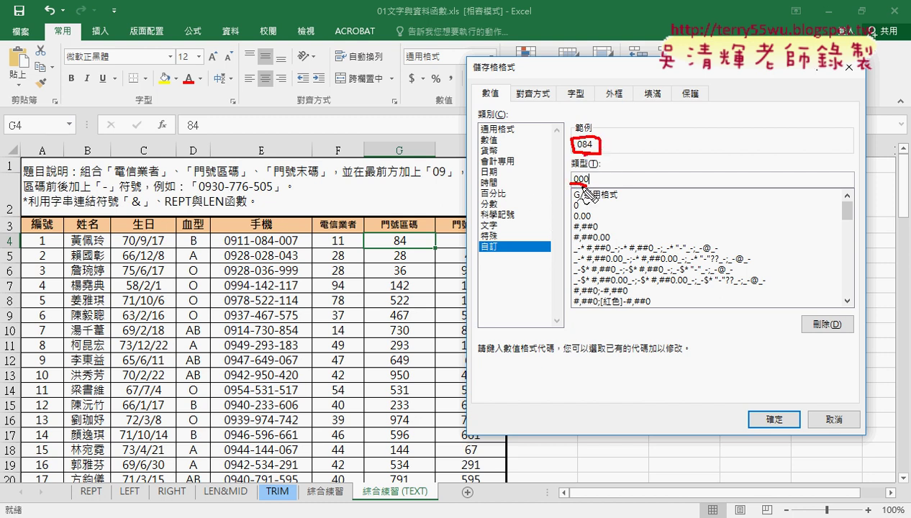
key(Escape)
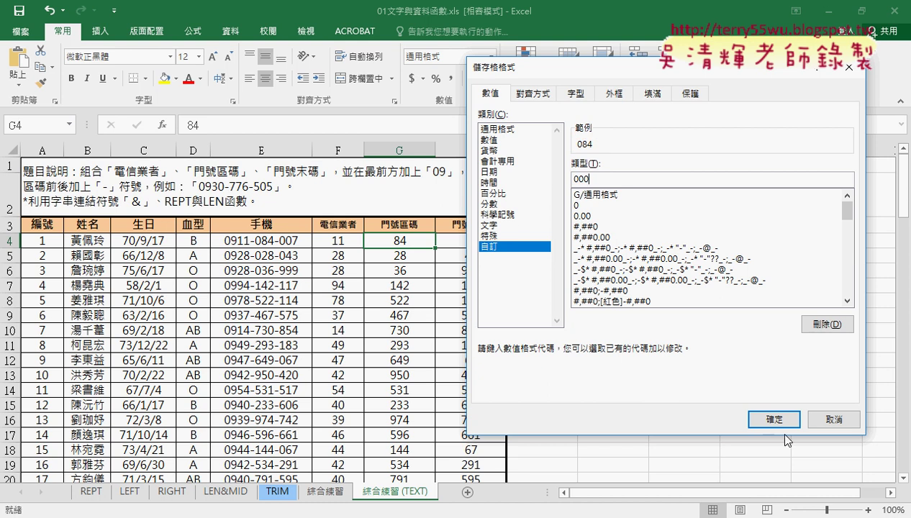
click(774, 419)
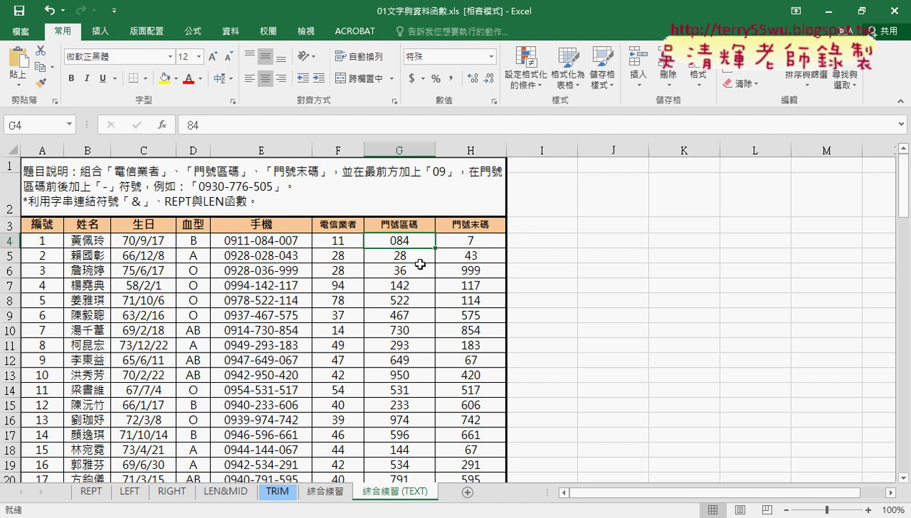
key(ctrl+2)
drag(409, 237, 458, 292)
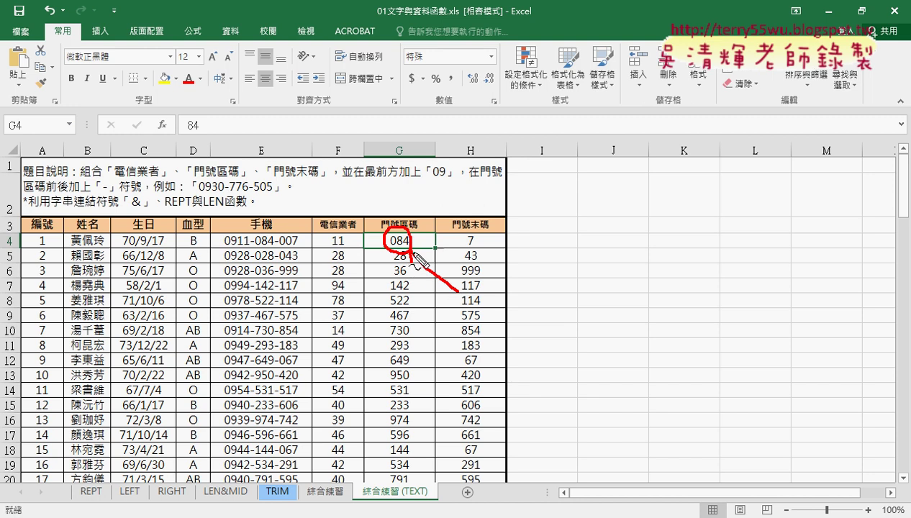
drag(430, 251, 411, 251)
drag(209, 135, 207, 127)
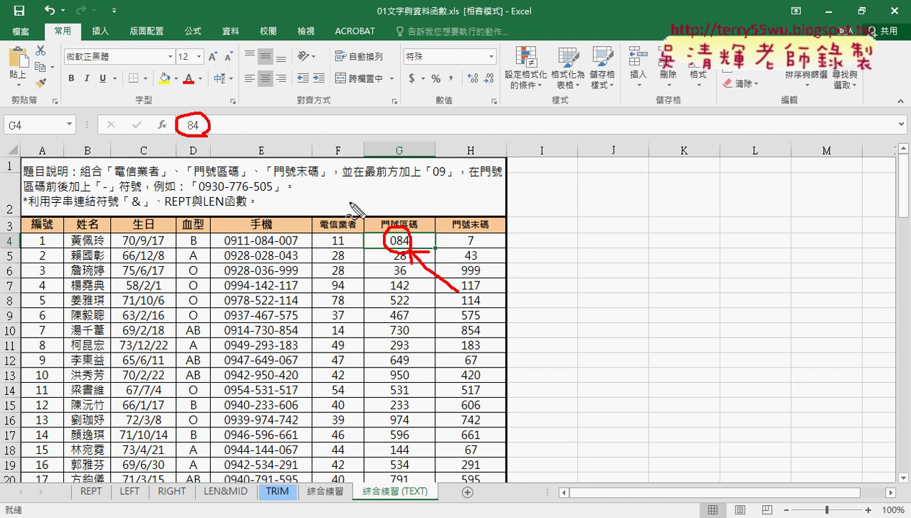
mouse_move(318, 180)
mouse_down()
mouse_move(351, 181)
mouse_move(339, 200)
mouse_move(383, 204)
mouse_move(362, 204)
mouse_up()
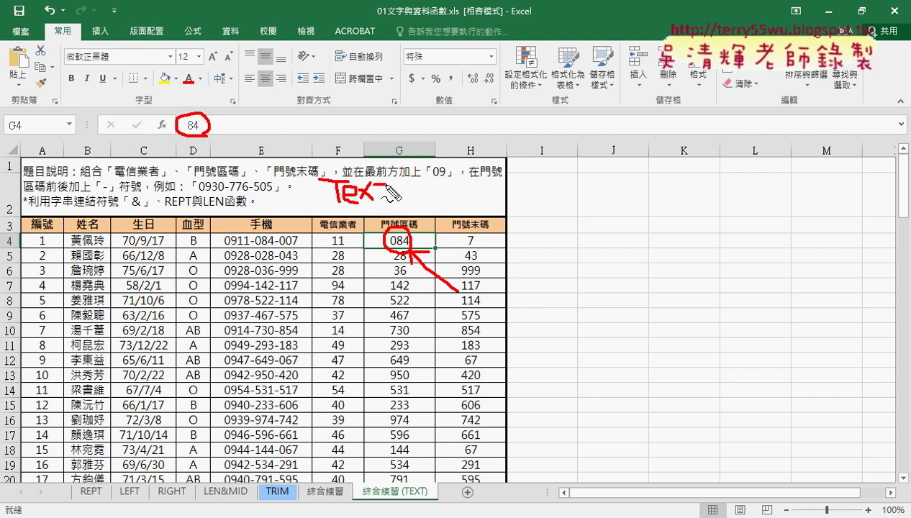
drag(391, 174, 393, 198)
drag(379, 187, 400, 183)
drag(322, 213, 396, 210)
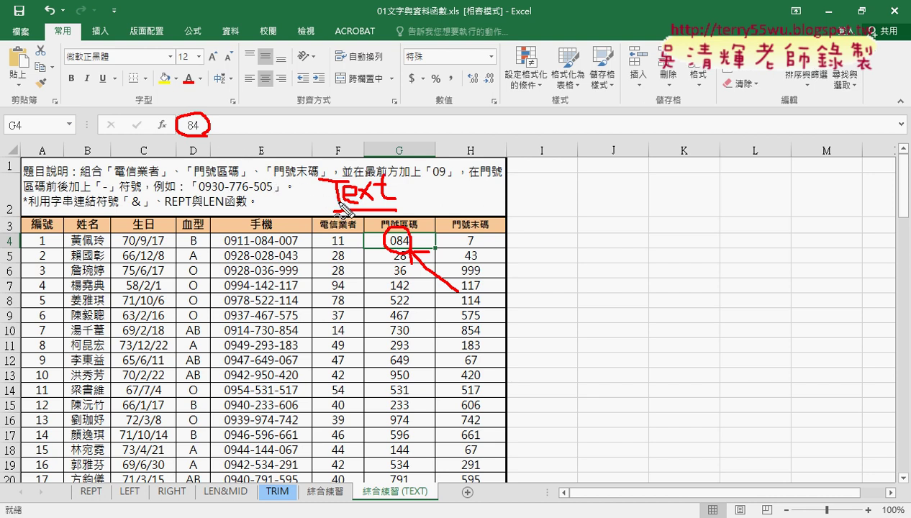
key(Escape)
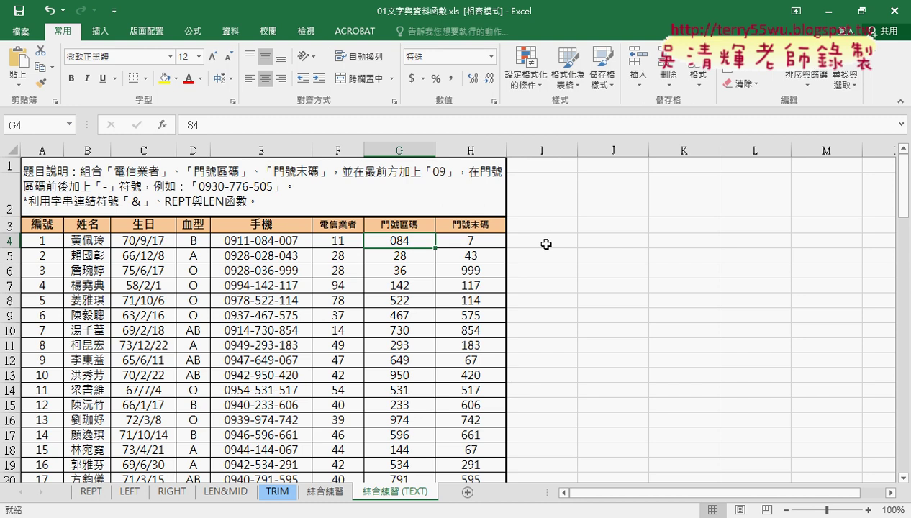
click(541, 241)
Narrow column I and start a TEXT function in cell J4
drag(578, 150, 526, 150)
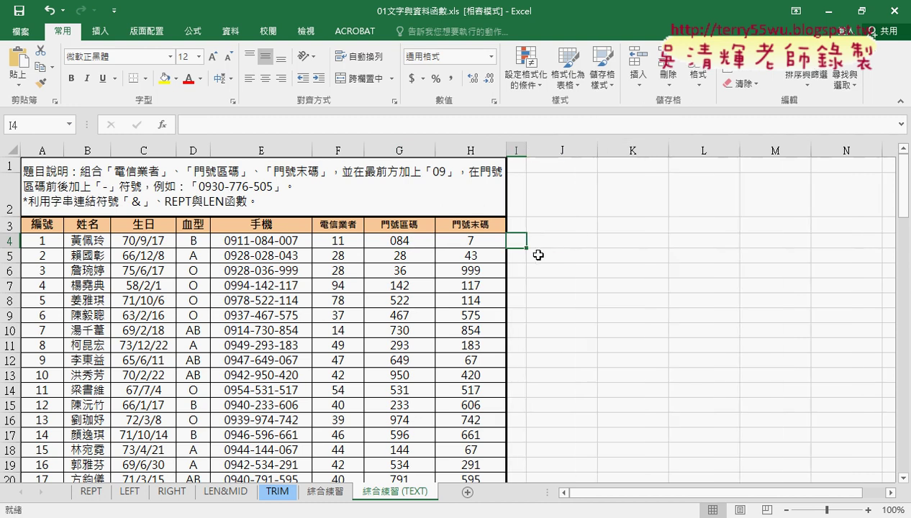
click(550, 242)
click(162, 124)
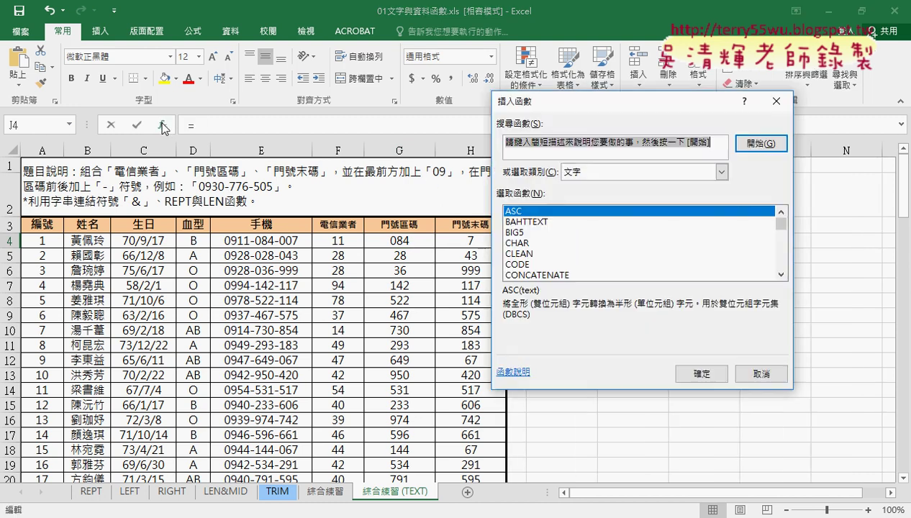
drag(781, 223, 784, 258)
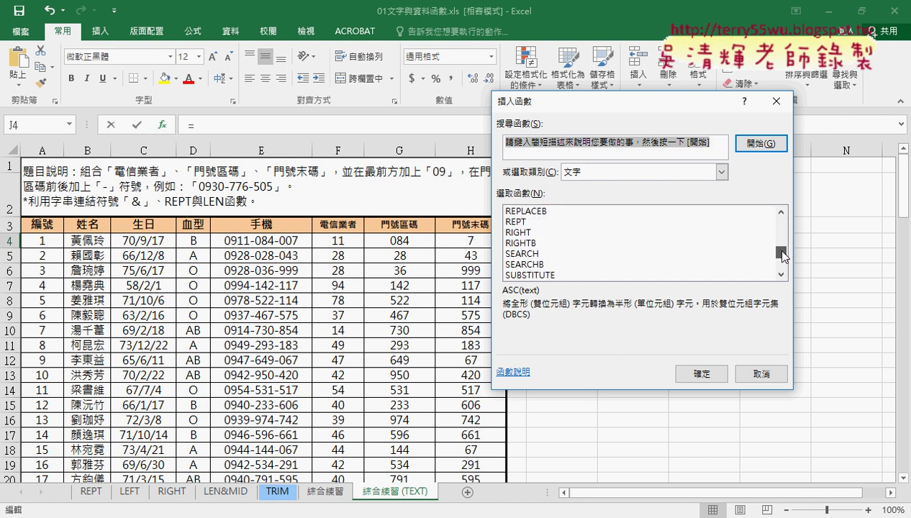
click(553, 253)
click(697, 373)
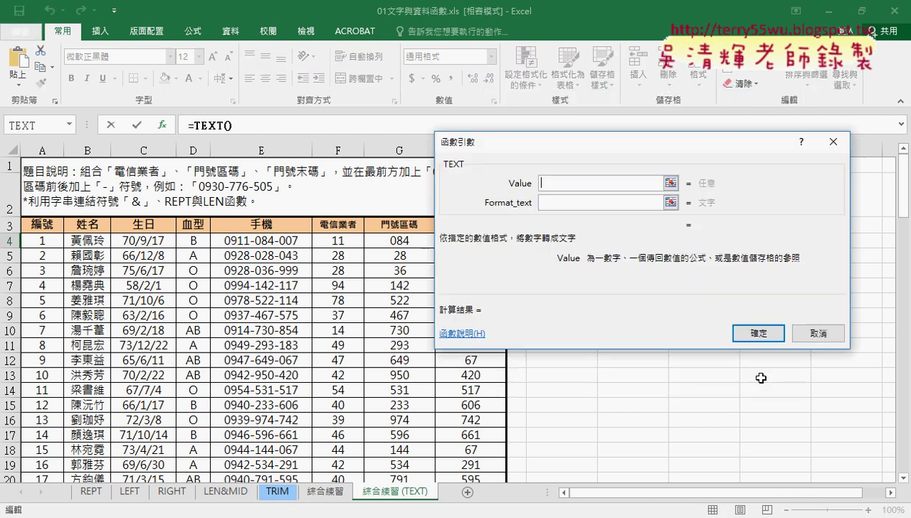
drag(619, 156, 618, 290)
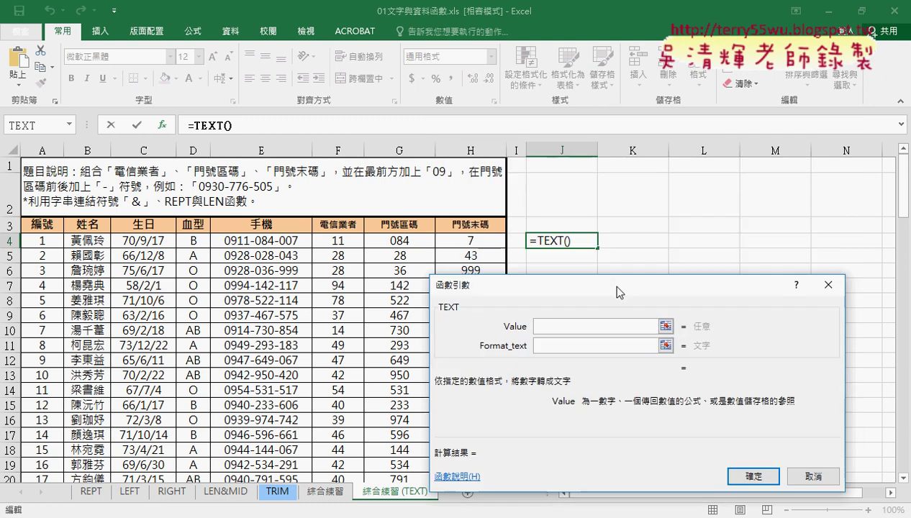
Set TEXT's Value to H4 and Format_text to "000", so J4 shows 007
click(474, 240)
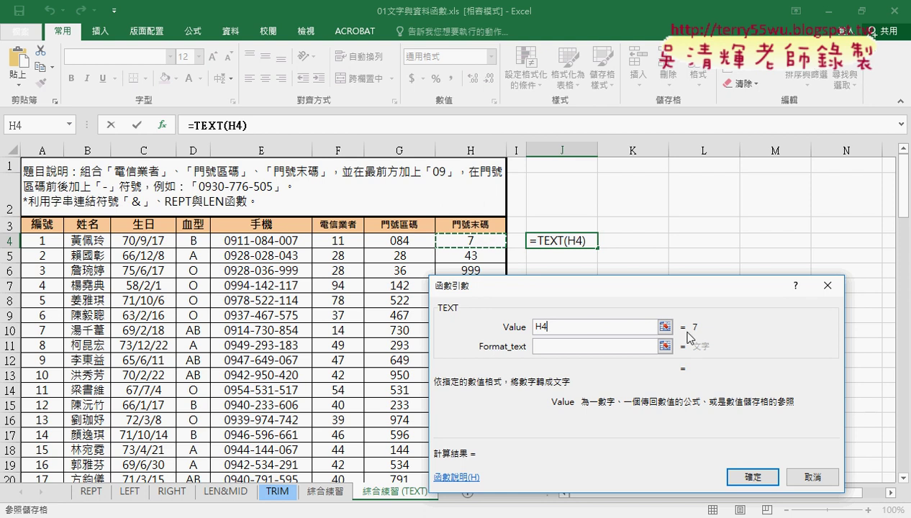
click(537, 347)
click(553, 349)
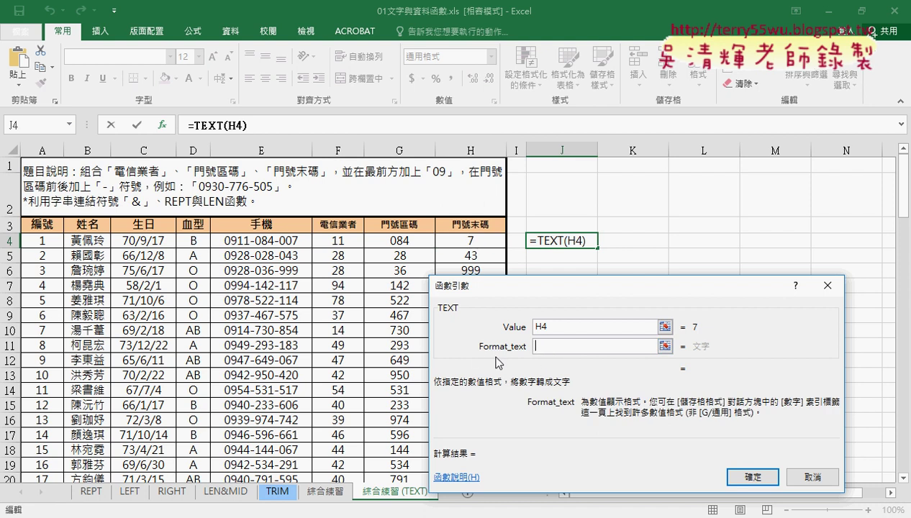
text("")
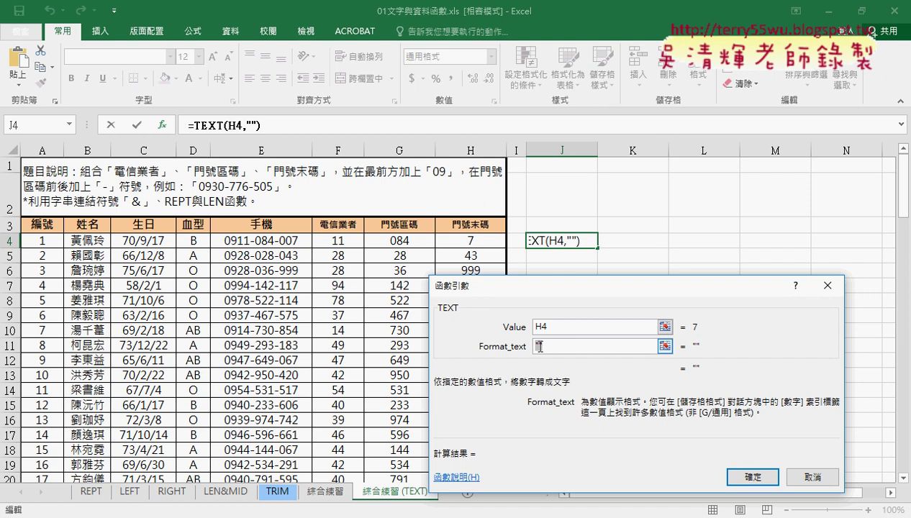
click(540, 346)
text(000)
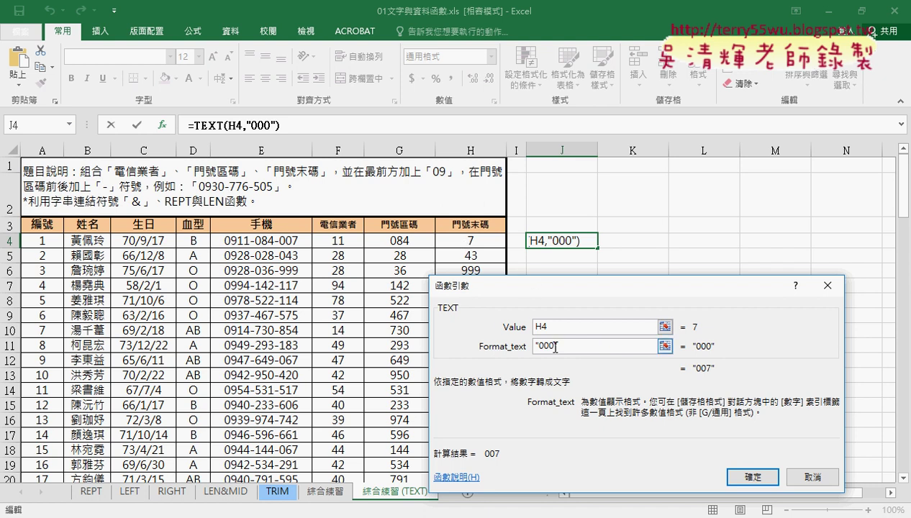
mouse_move(557, 346)
mouse_down()
mouse_move(535, 346)
mouse_move(557, 346)
mouse_up()
click(533, 346)
click(768, 479)
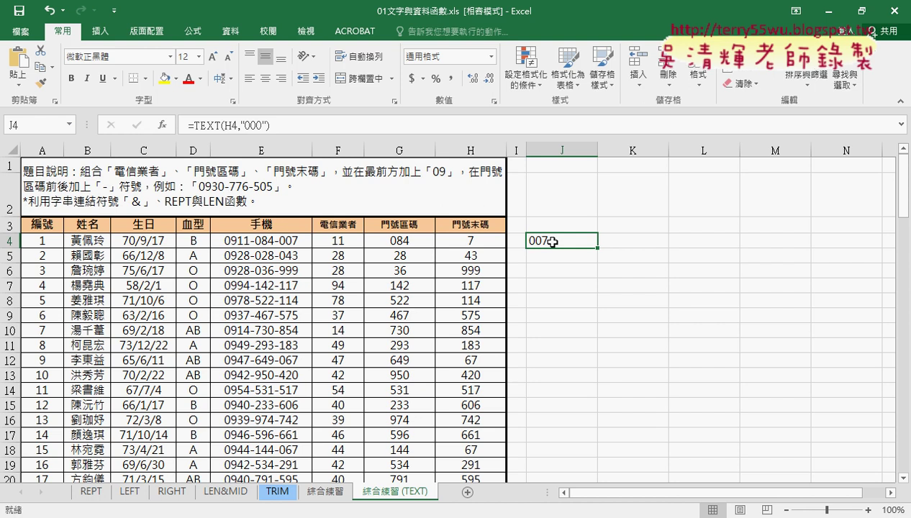
Cut E4's formula down to ="09"&F4&"-", removing everything from &REPT onward
click(272, 242)
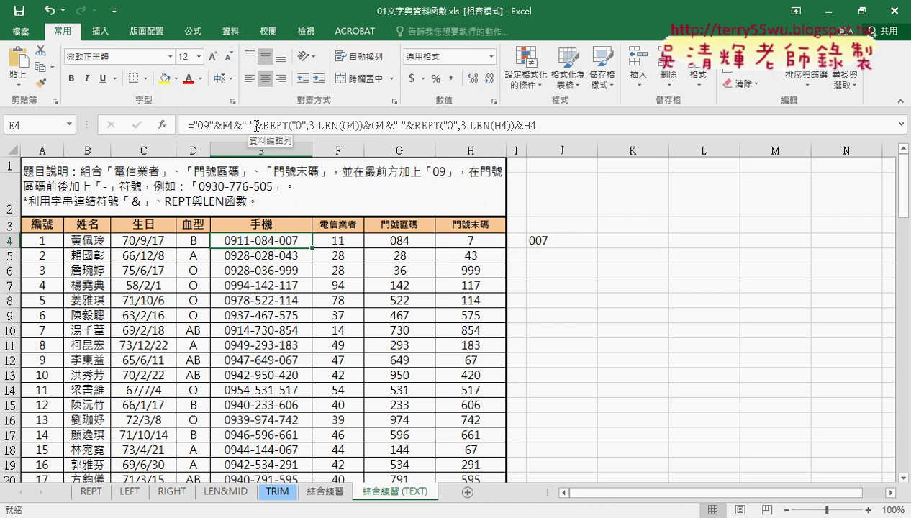
drag(254, 126, 537, 126)
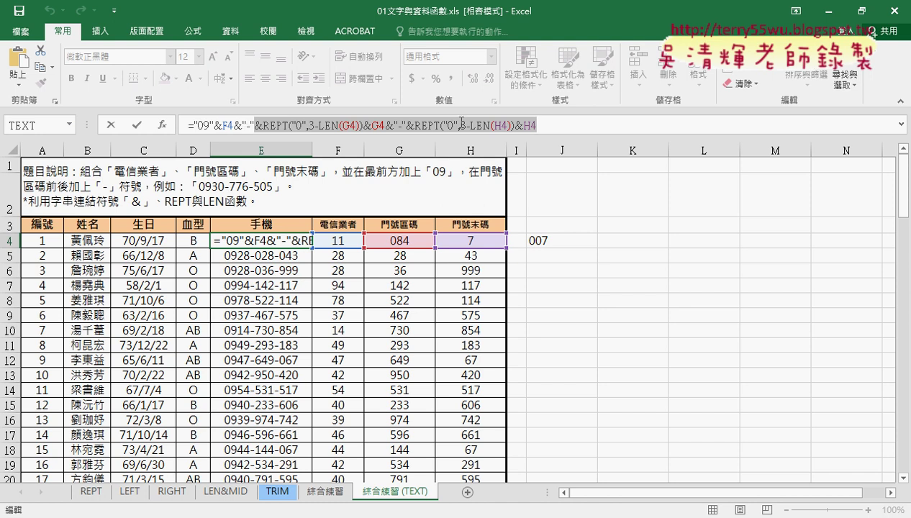
key(Delete)
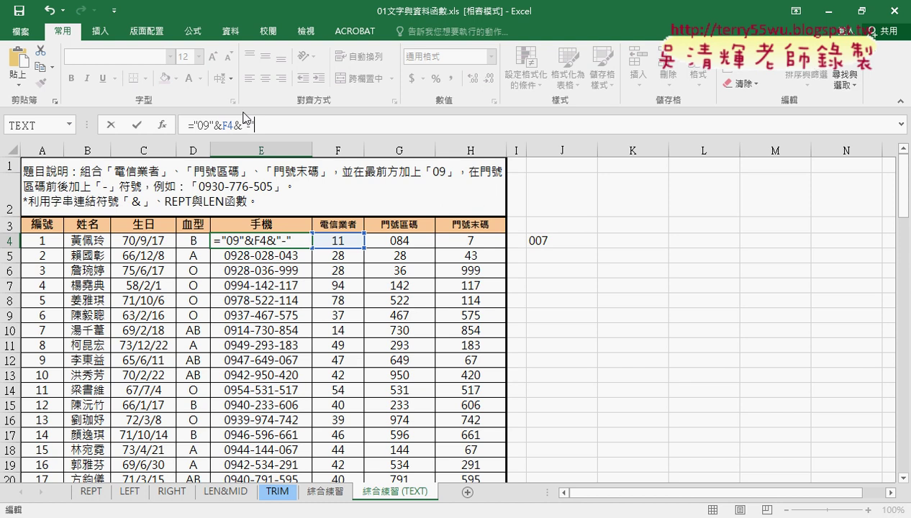
click(136, 124)
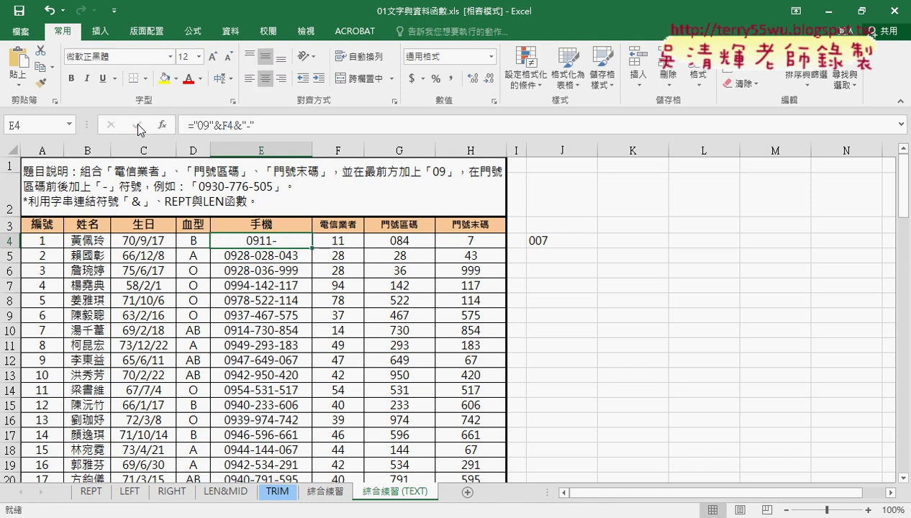
Reset cell G4 to the General number format so it shows 84
click(420, 245)
right_click(419, 244)
click(475, 448)
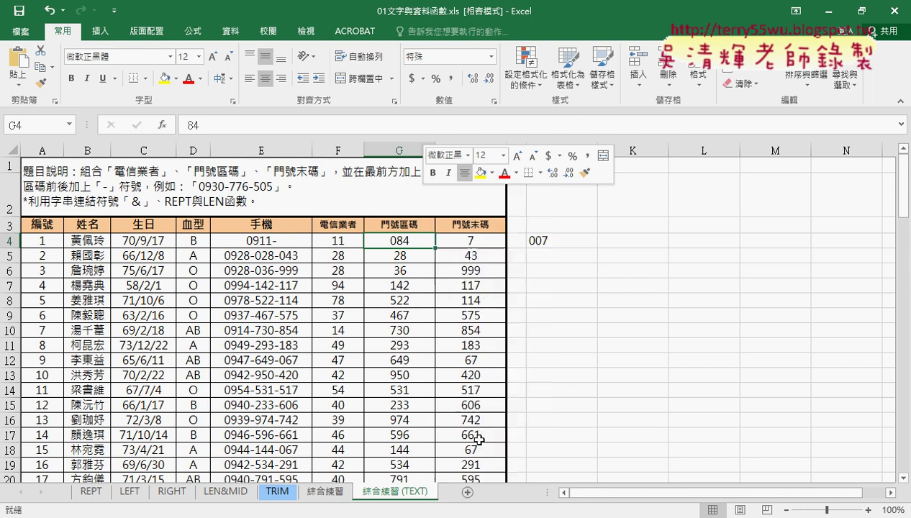
click(314, 206)
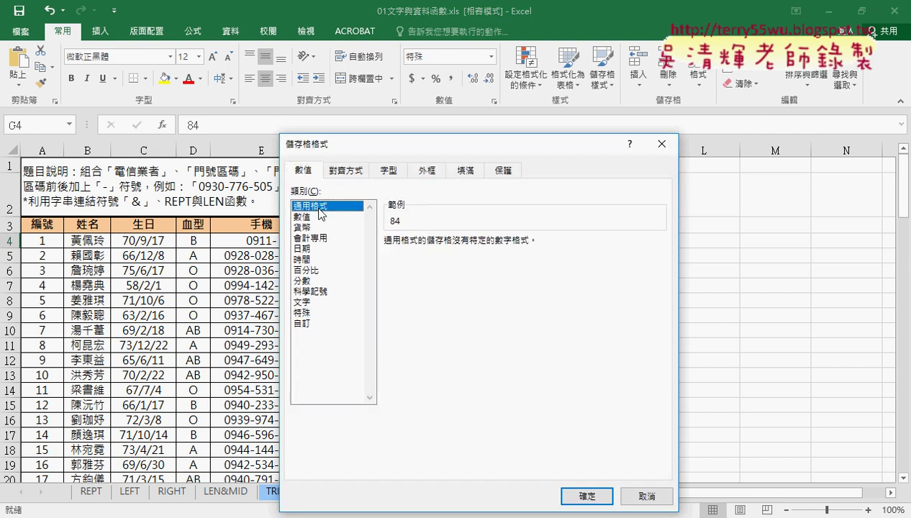
click(587, 495)
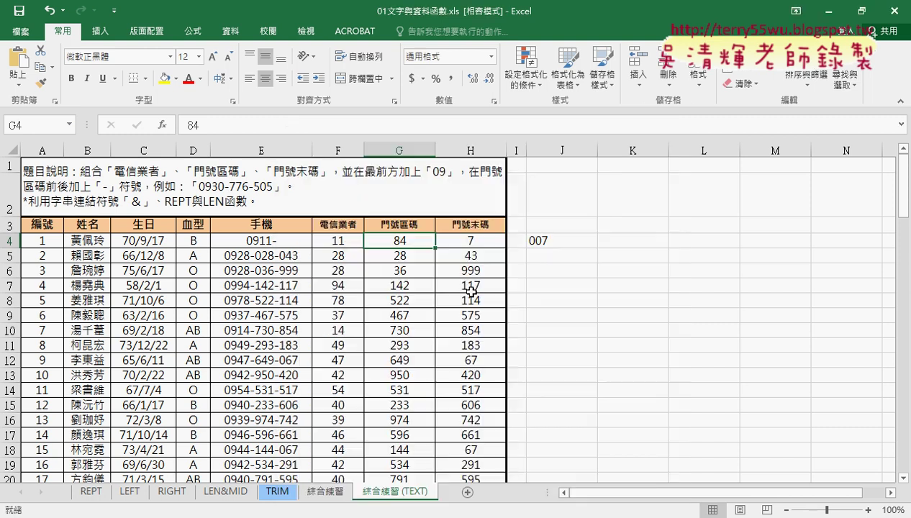
click(271, 240)
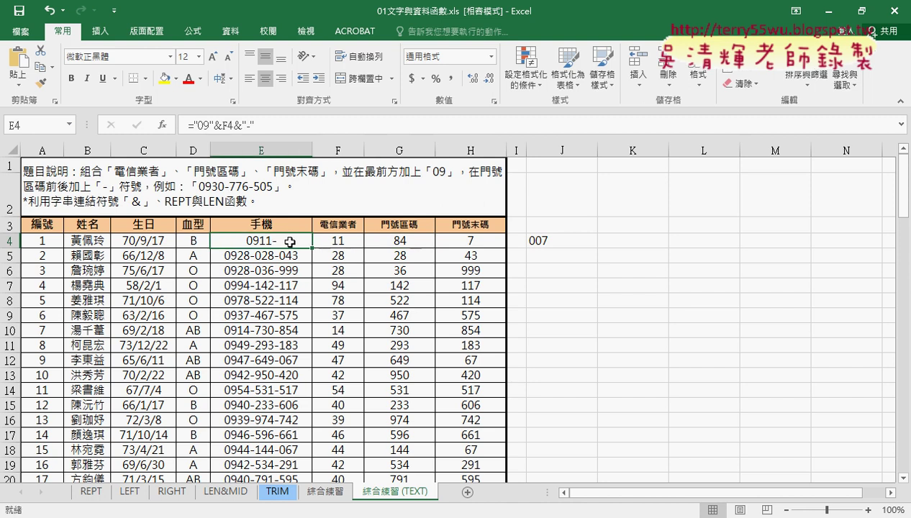
Append &TEXT(G4,"000") to E4's formula so it reads 0911-084
click(288, 126)
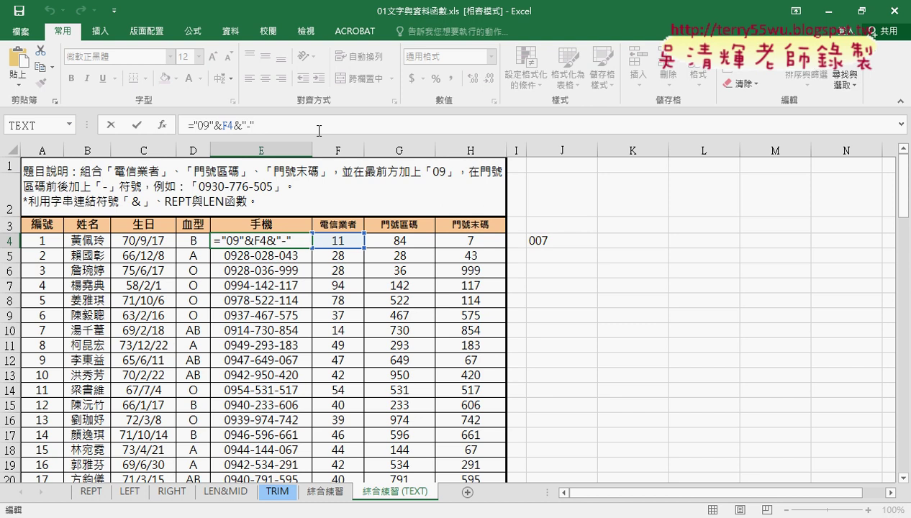
text(&)
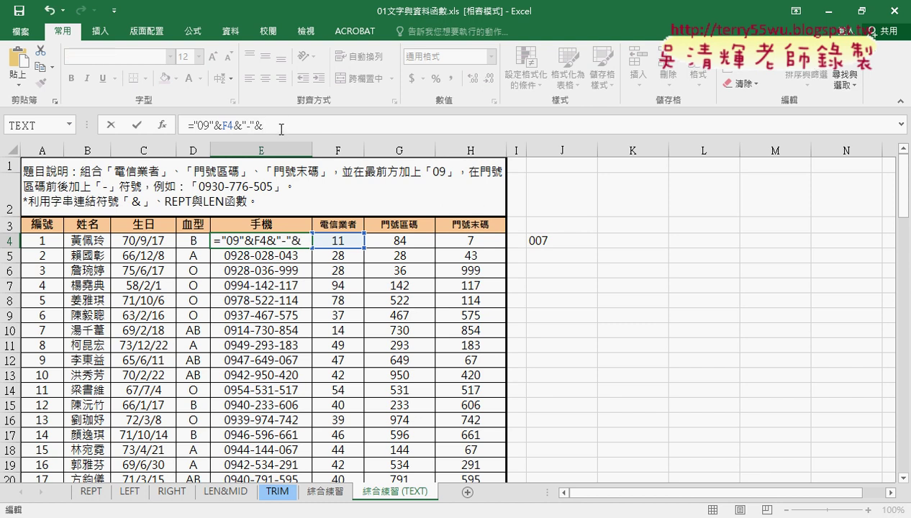
click(70, 125)
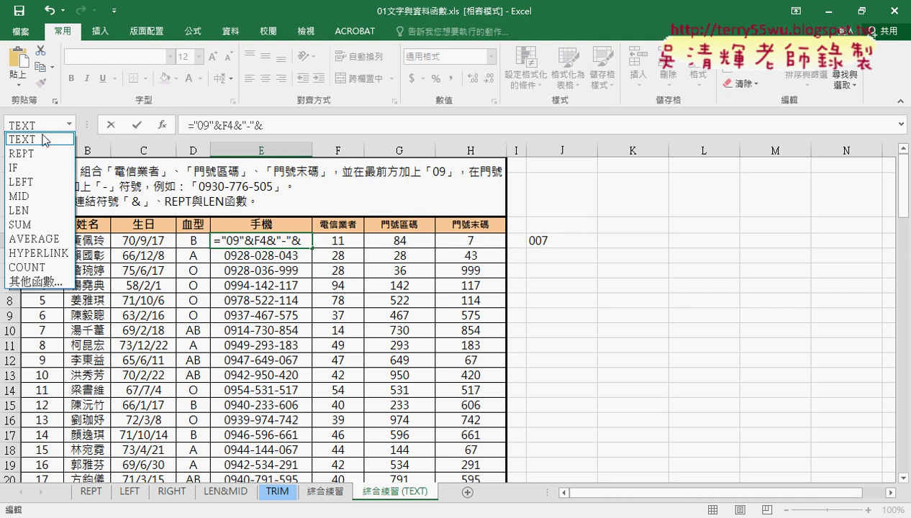
click(44, 141)
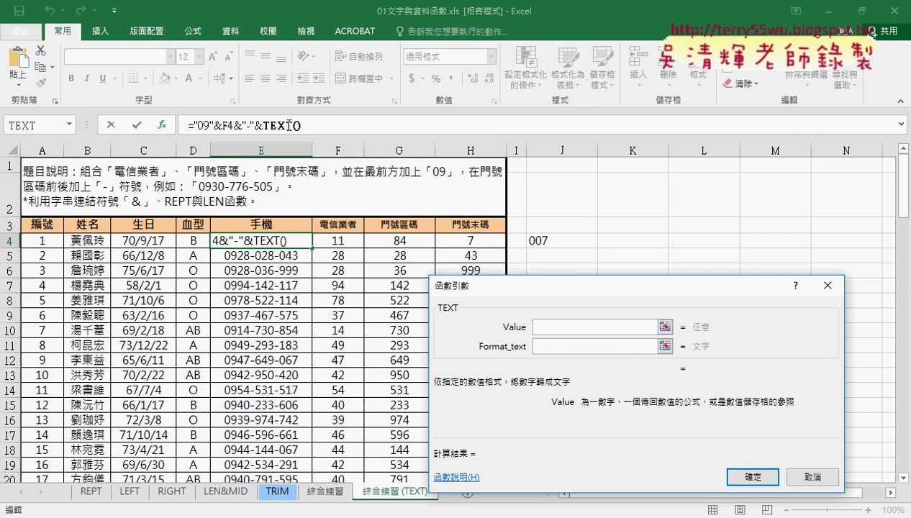
mouse_move(503, 286)
mouse_down()
mouse_move(531, 285)
mouse_move(541, 141)
mouse_up()
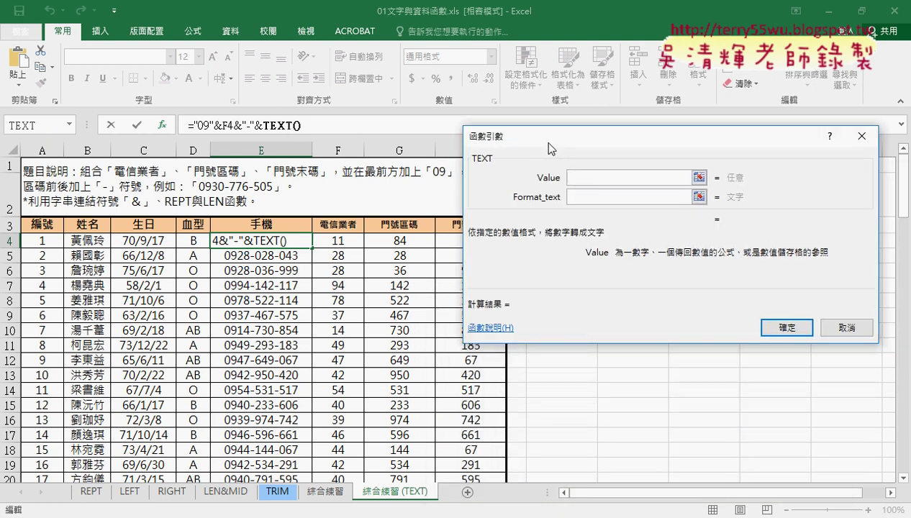
click(400, 242)
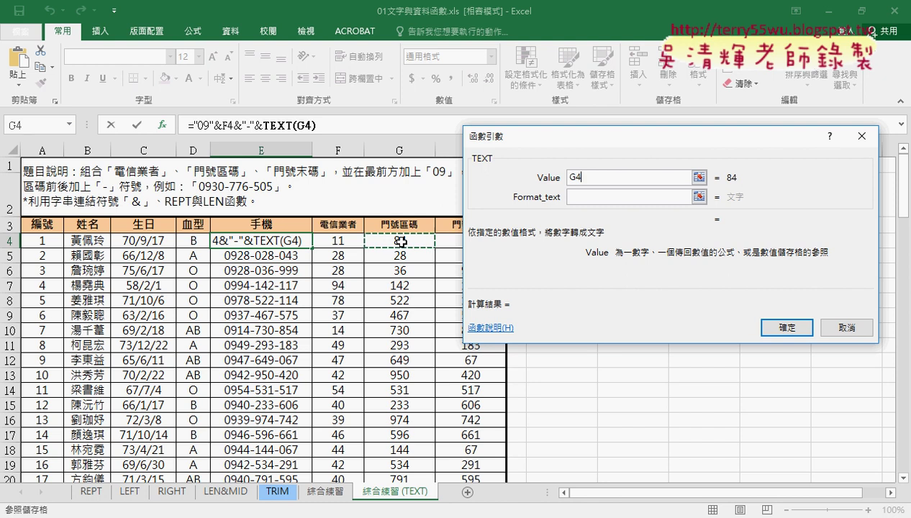
click(593, 199)
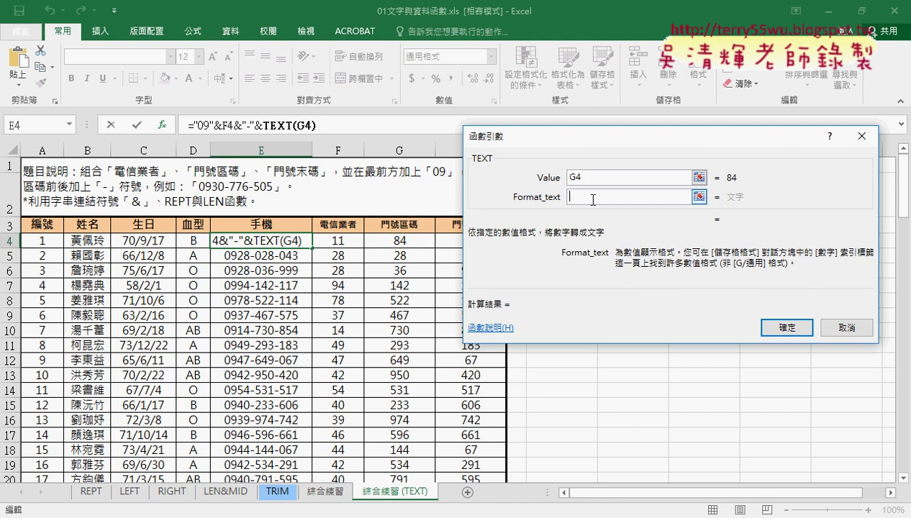
text(")
text(")
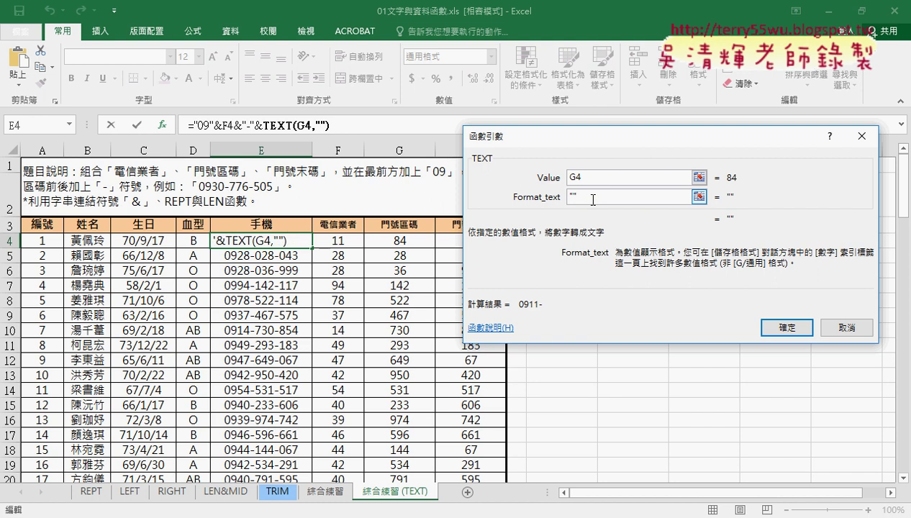
text(000)
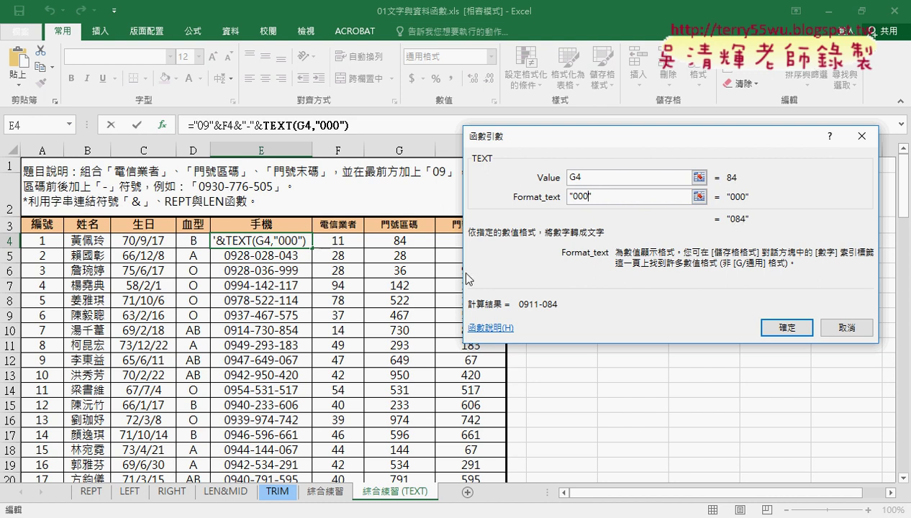
click(786, 333)
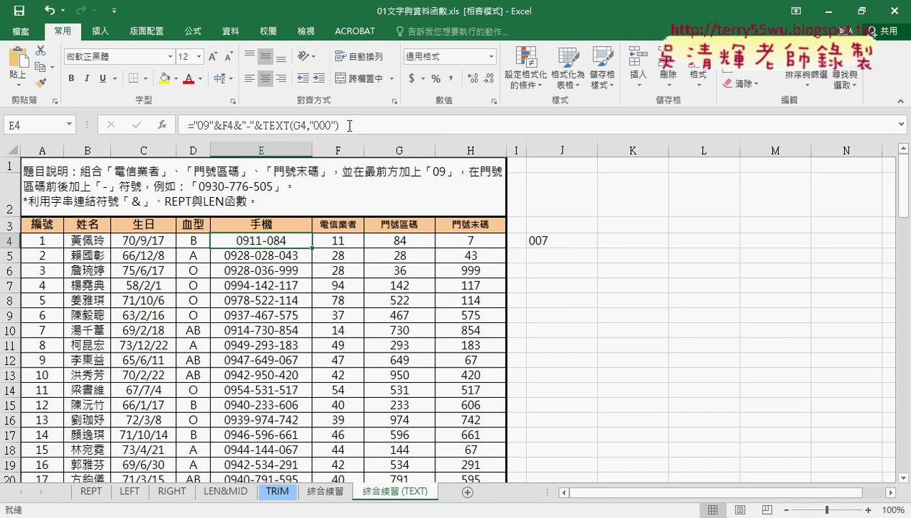
drag(350, 126, 235, 133)
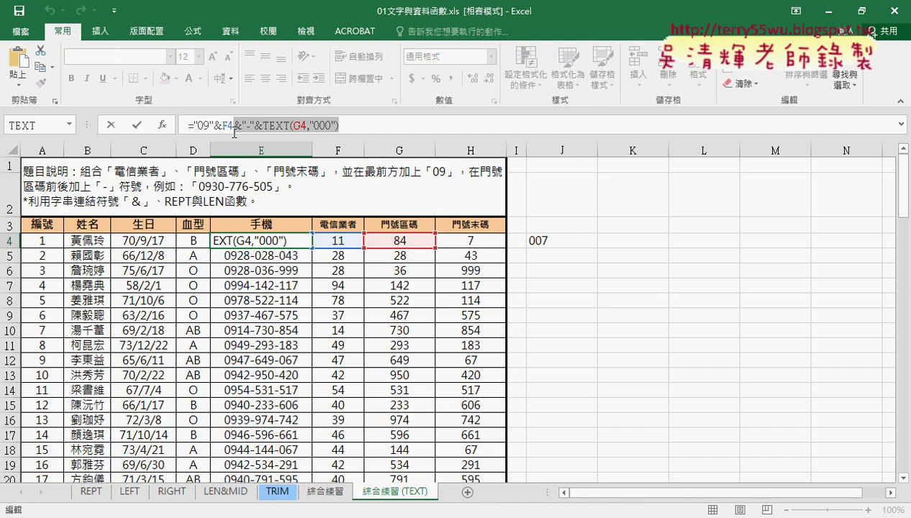
Paste another &"-"&TEXT(G4,"000") at the formula's end and change its G4 to H4
click(349, 125)
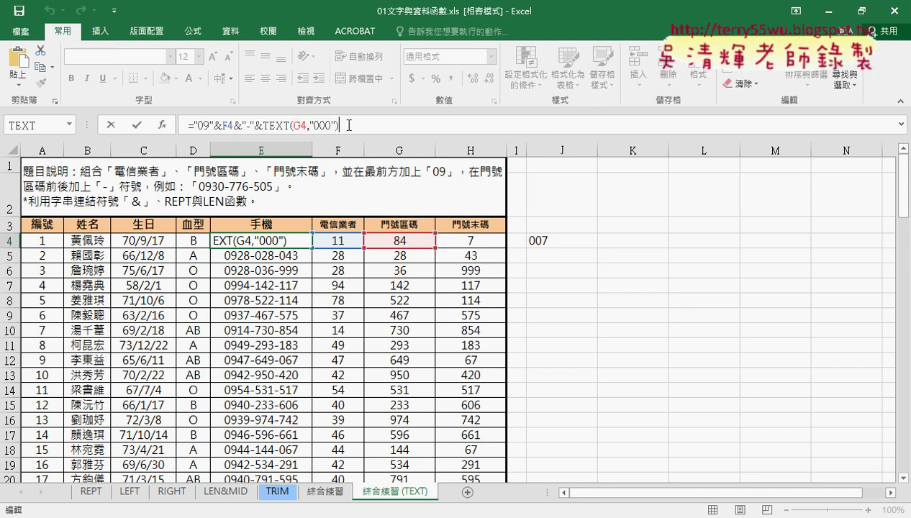
key(ctrl+v)
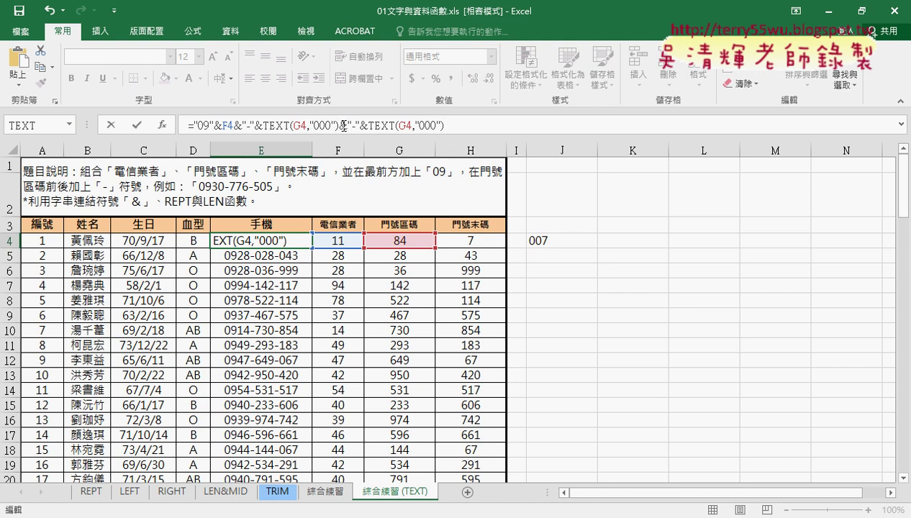
drag(340, 125, 474, 128)
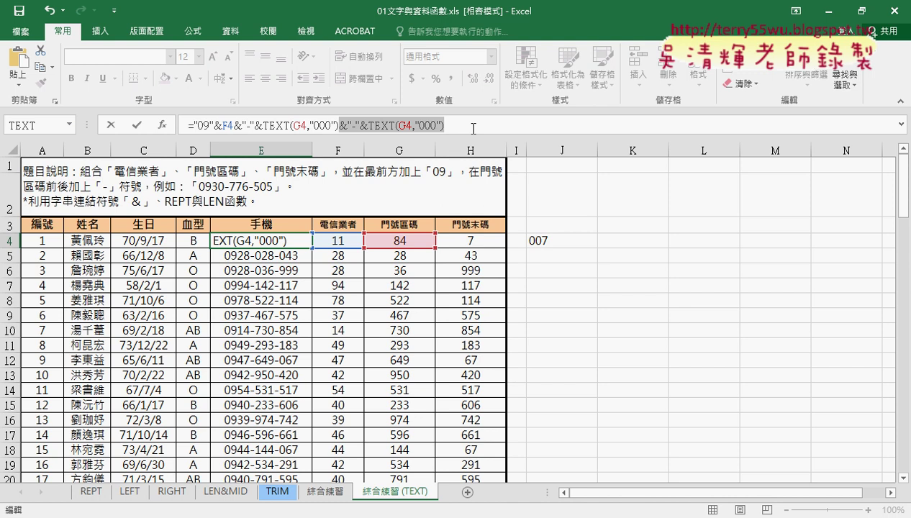
click(473, 128)
drag(398, 127, 412, 127)
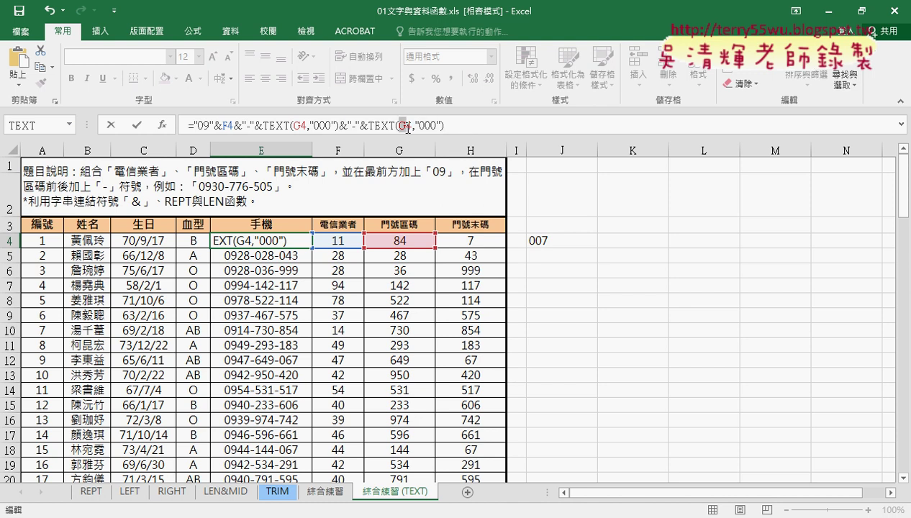
click(475, 243)
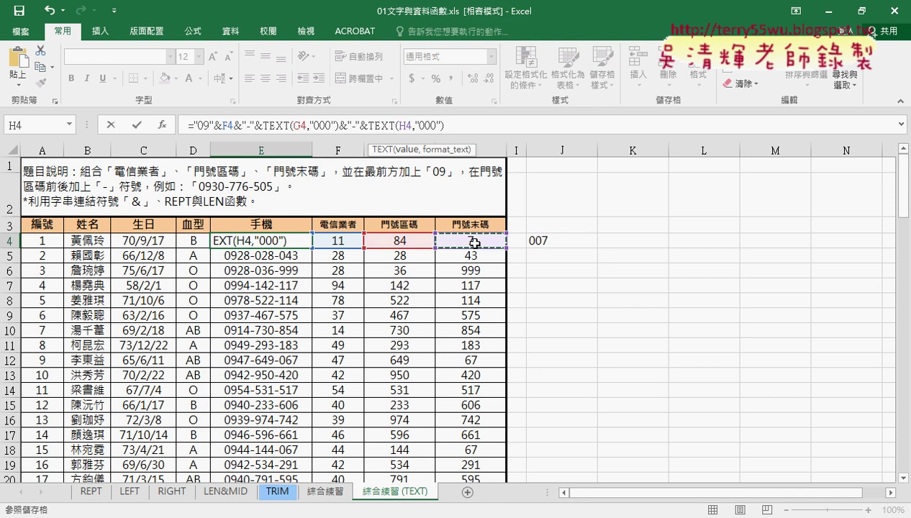
click(137, 125)
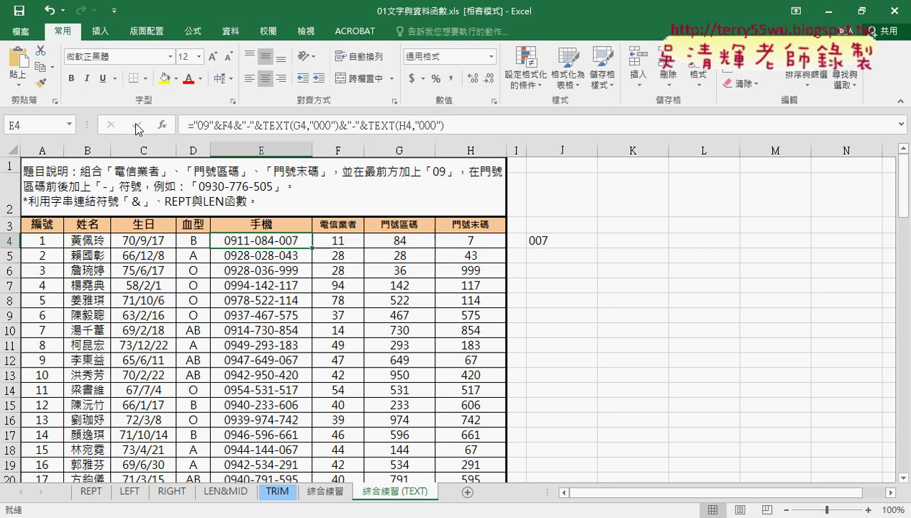
double_click(314, 250)
Compare the filled 手機 column with the 綜合練習 sheet, then review the J4 and E4 formulas
click(284, 242)
click(319, 495)
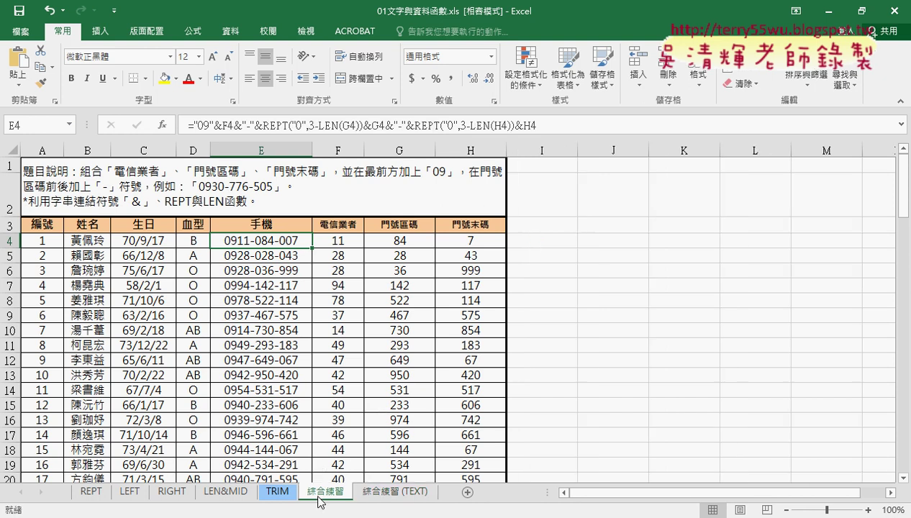
click(395, 493)
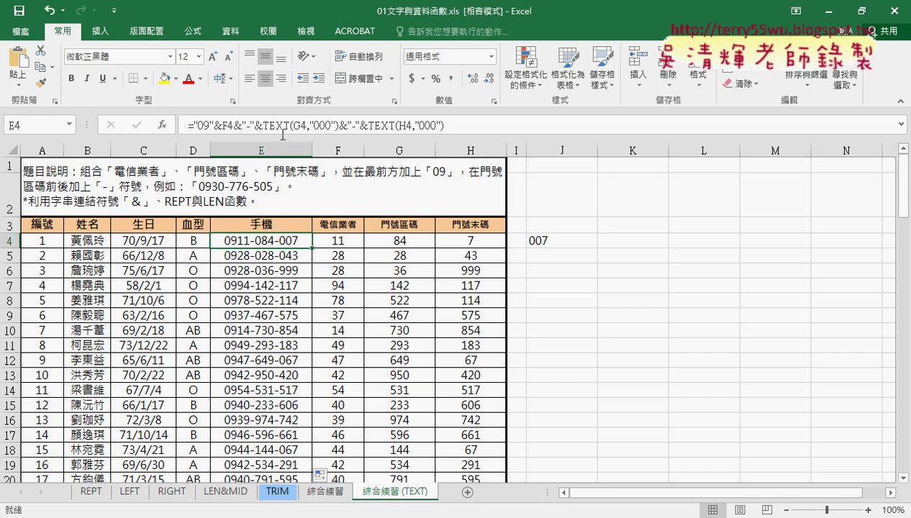
click(563, 245)
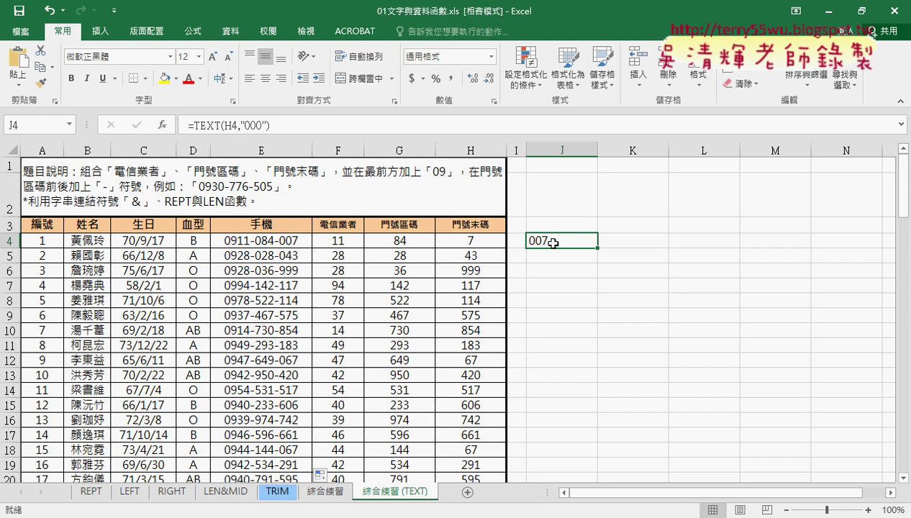
click(279, 242)
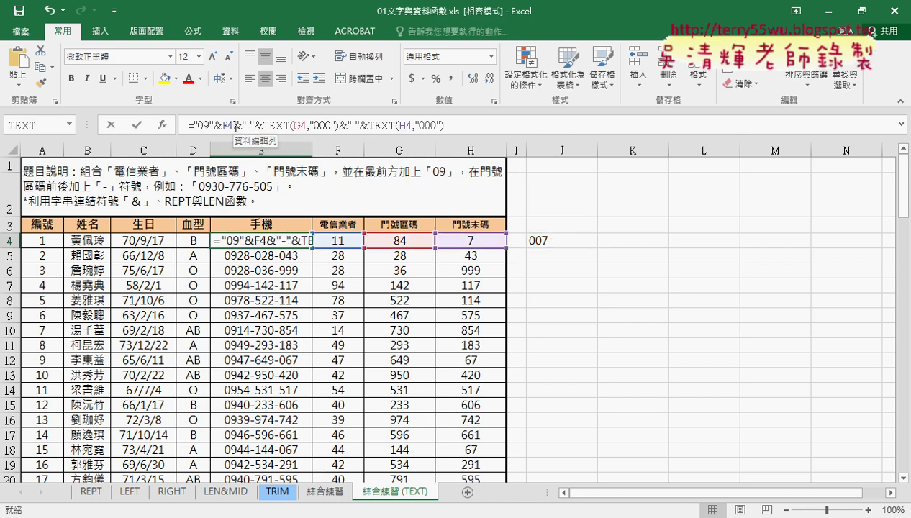
drag(235, 125, 444, 125)
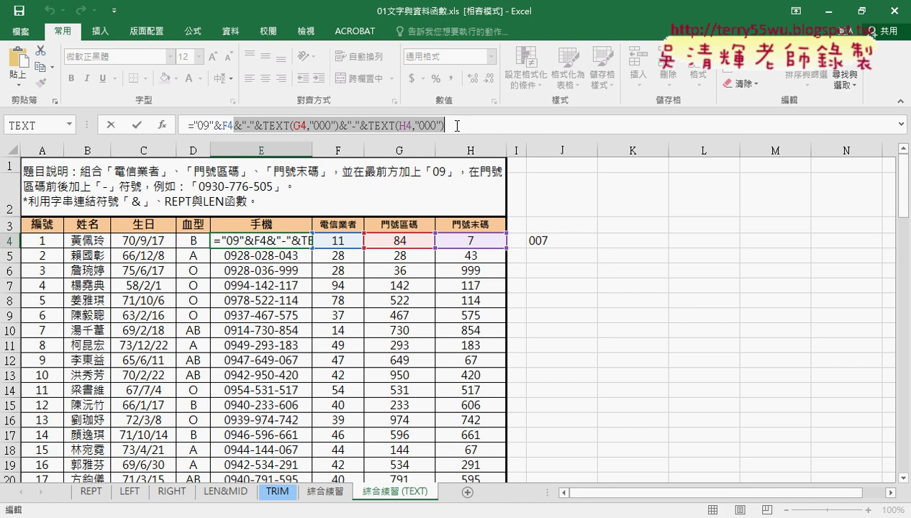